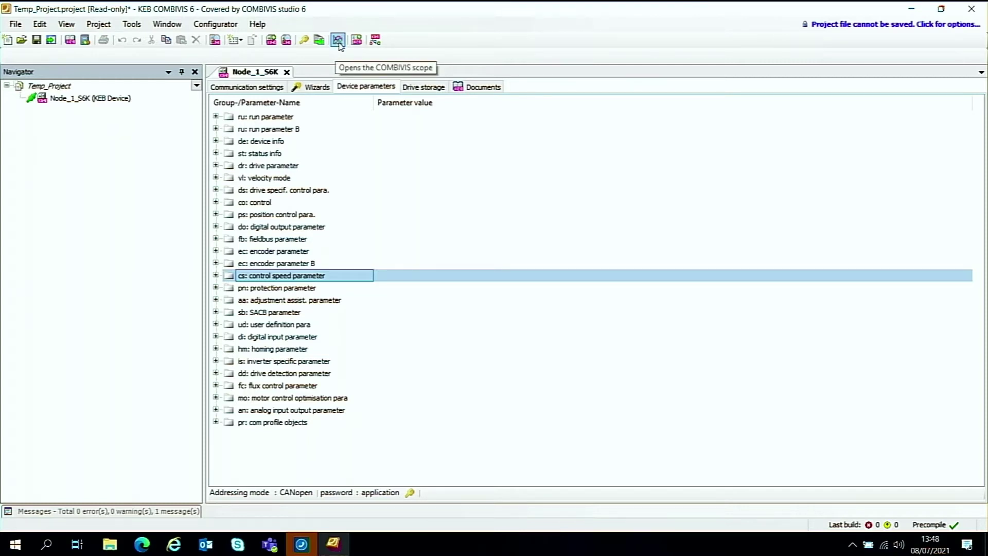
Create a COMBIVIS scope named 'Test Scope' from the scope toolbar button.
click(338, 41)
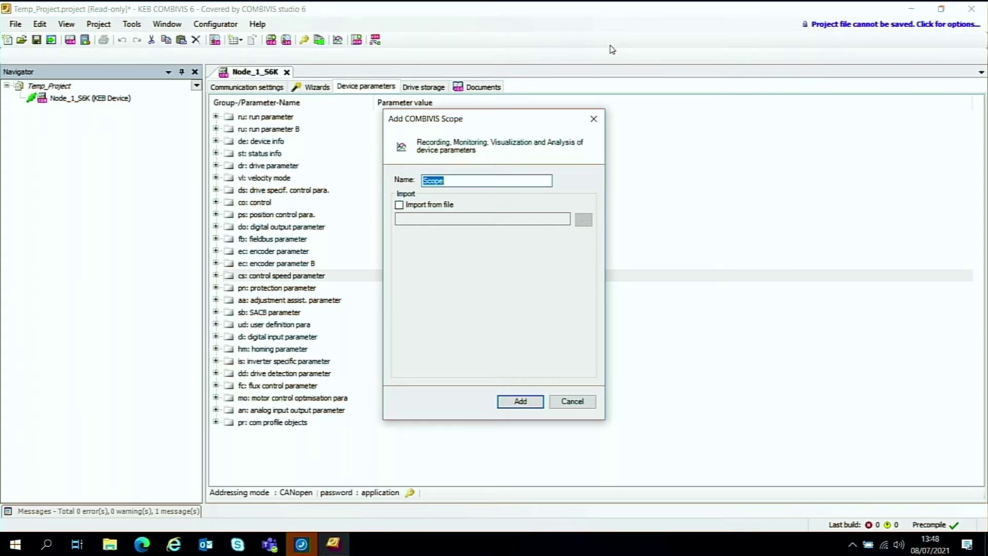
text(Test)
click(530, 403)
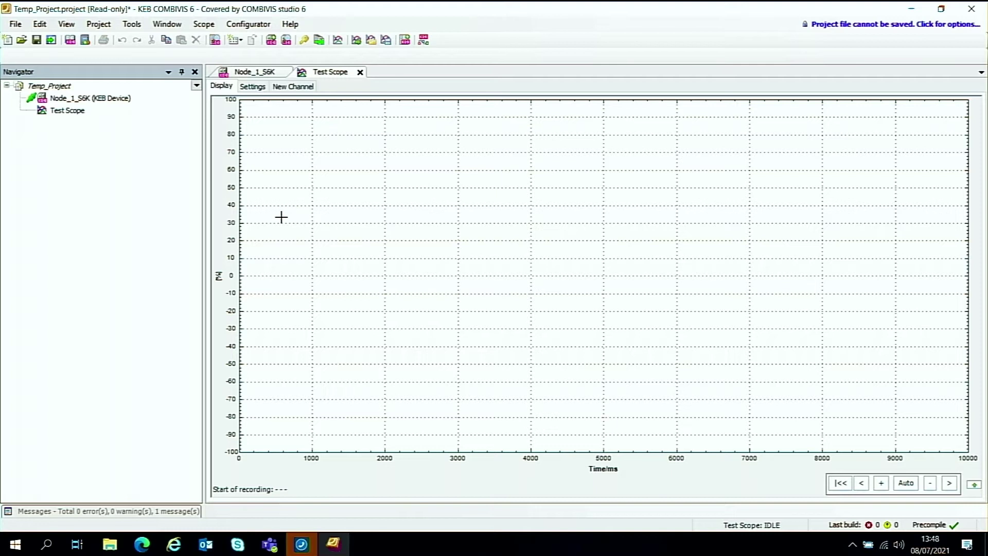
Expand the ru run parameter group and drop ru09 act. encoder speed onto Test Scope's New Channel.
click(257, 73)
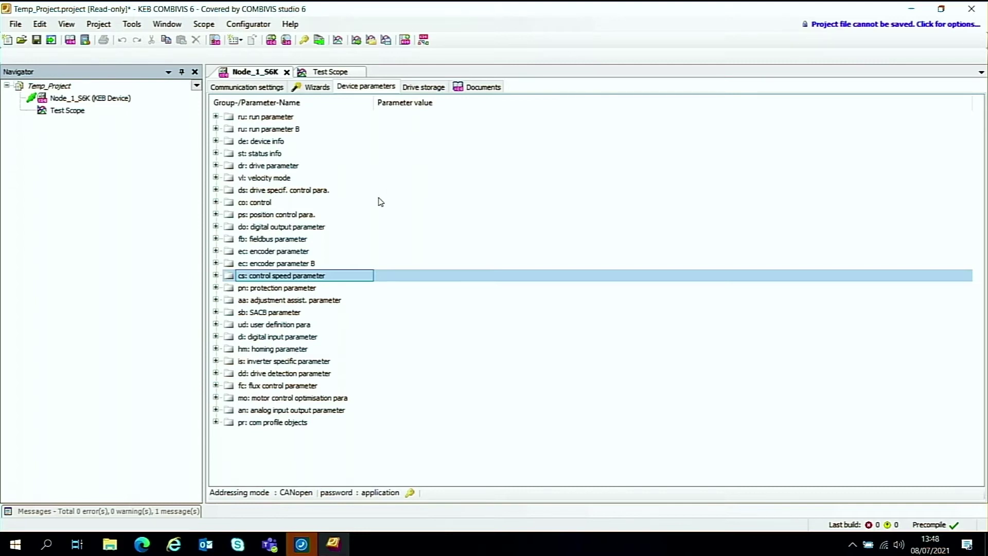
click(217, 118)
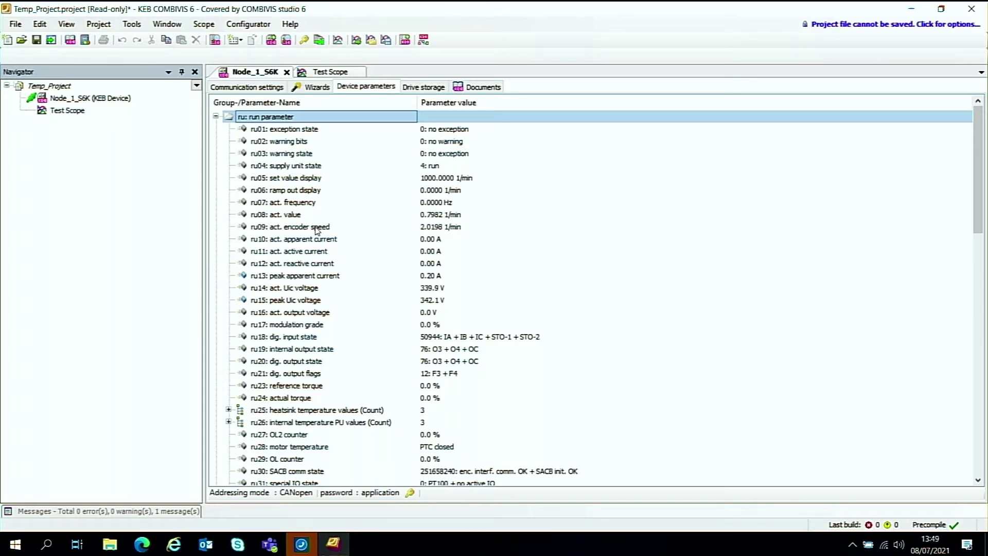
click(316, 230)
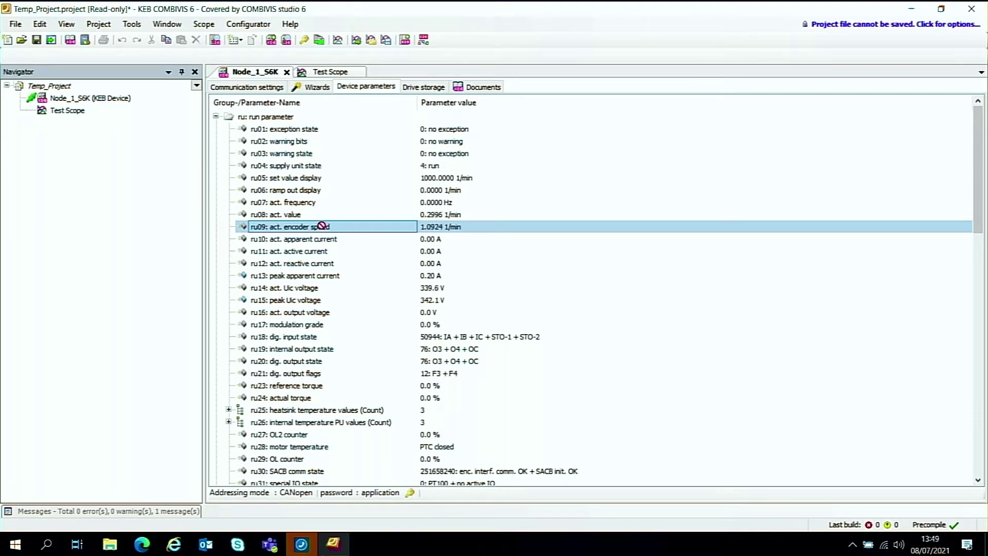
drag(321, 227, 340, 72)
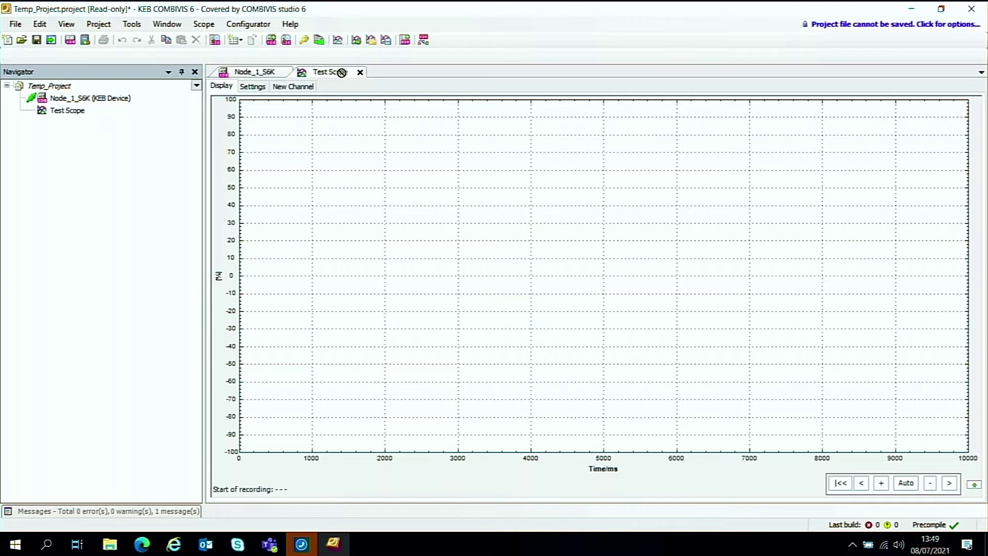
drag(342, 73, 288, 90)
drag(290, 90, 291, 91)
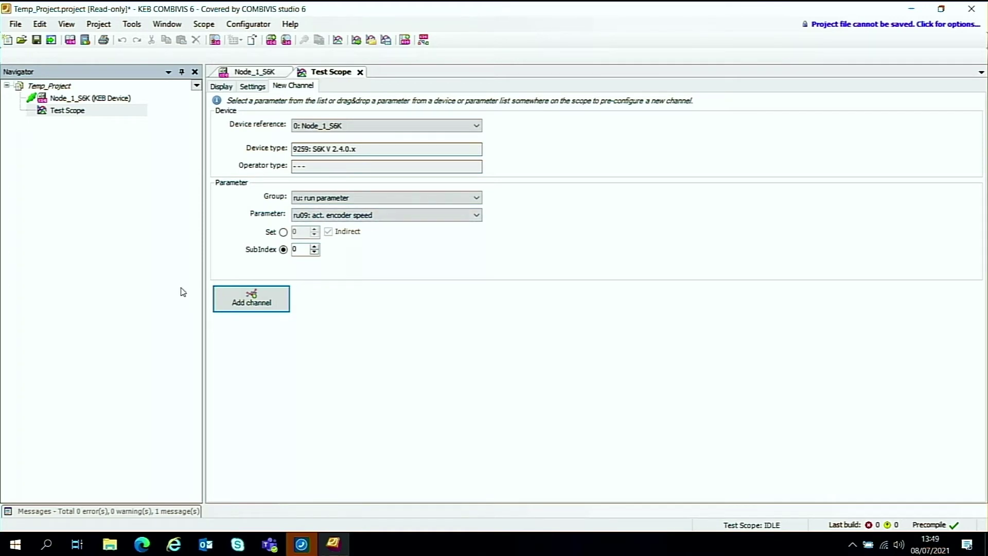
Add the ru09 encoder speed channel with its 100 % scaling set to 1100 1/min.
click(252, 304)
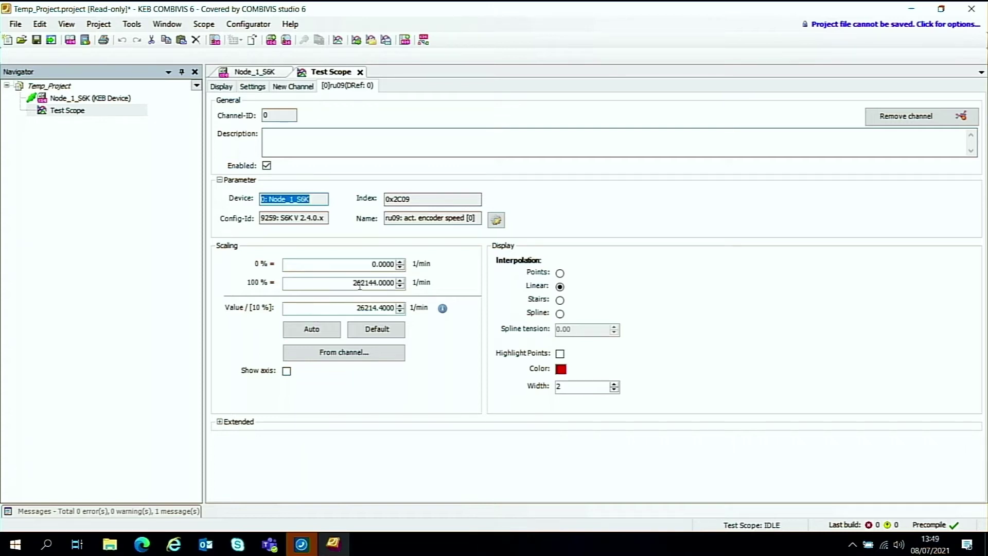
drag(350, 283, 395, 283)
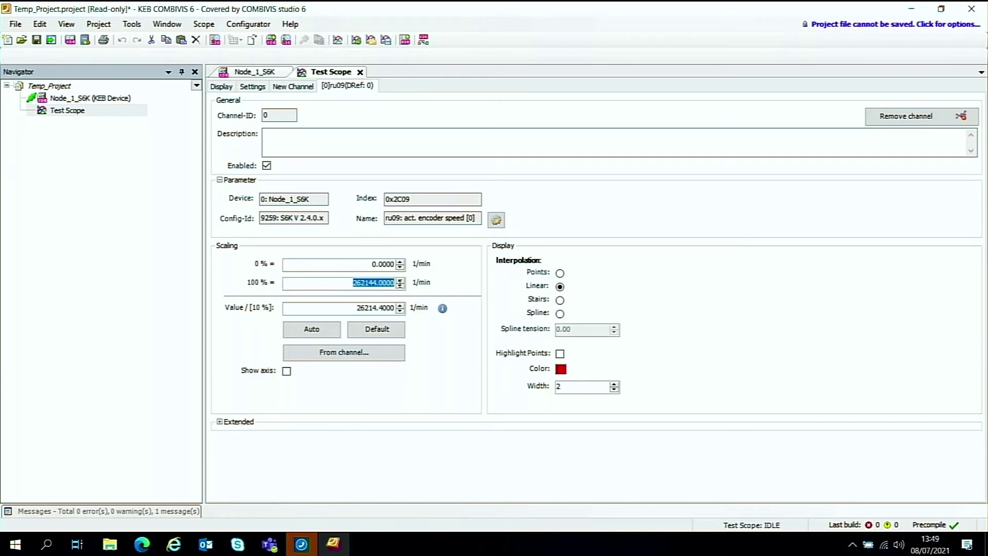
drag(384, 285, 396, 283)
text(1100)
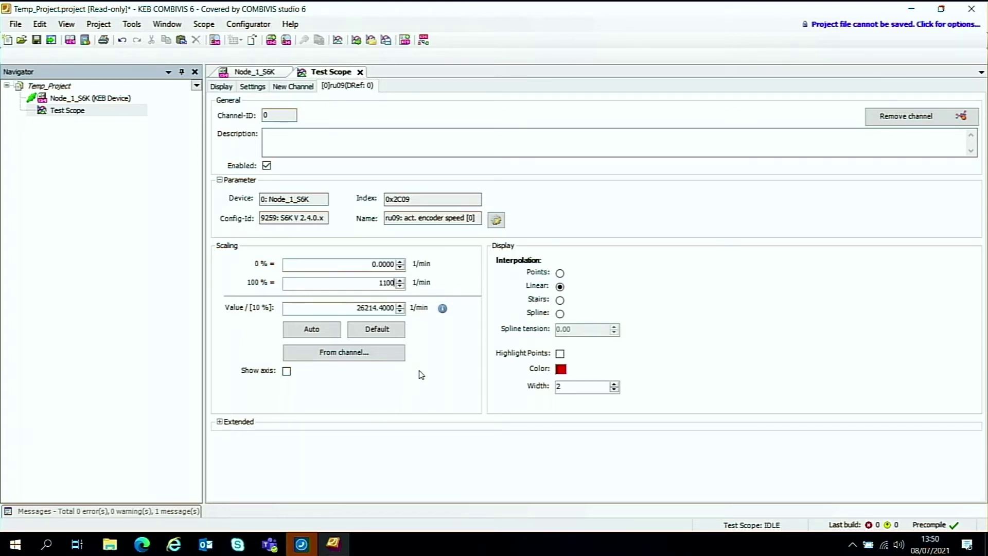
key(Tab)
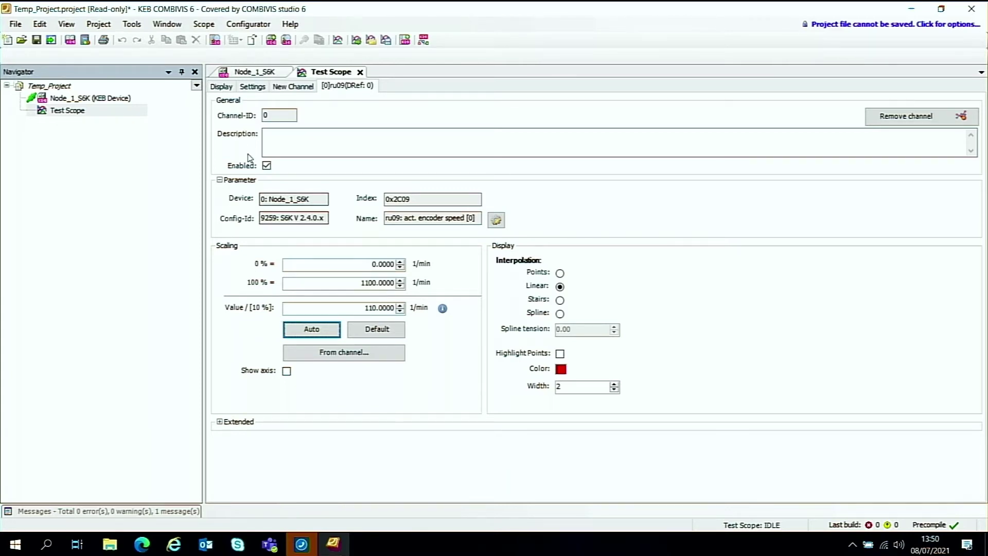
click(251, 75)
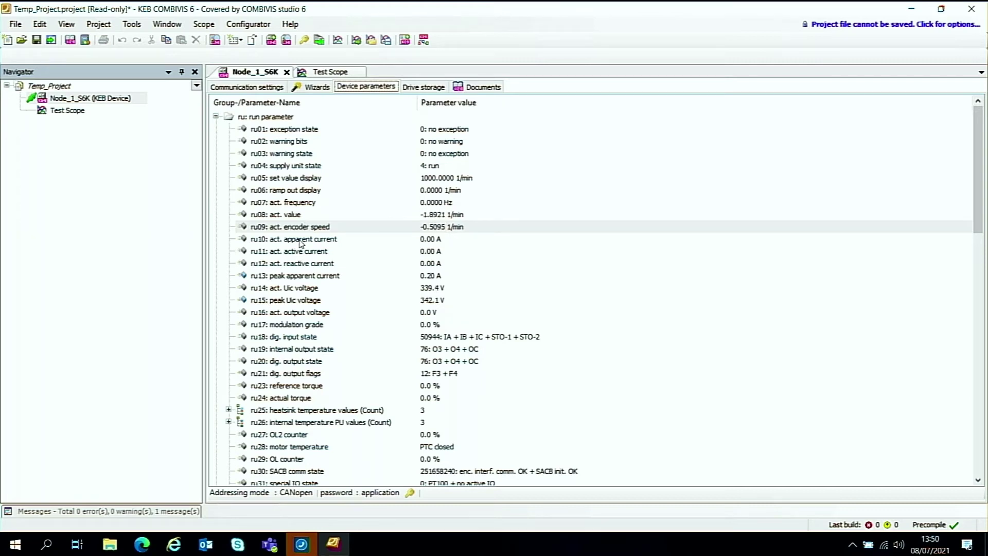
Drop ru10 act. apparent current into Test Scope and add it with 100 % = 2.00 A.
click(301, 241)
drag(308, 81, 292, 93)
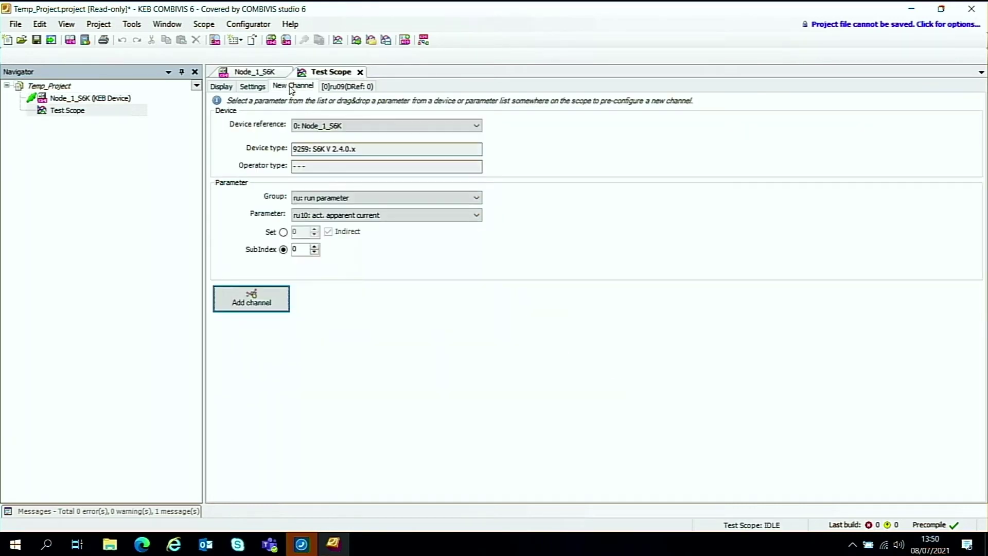
click(255, 300)
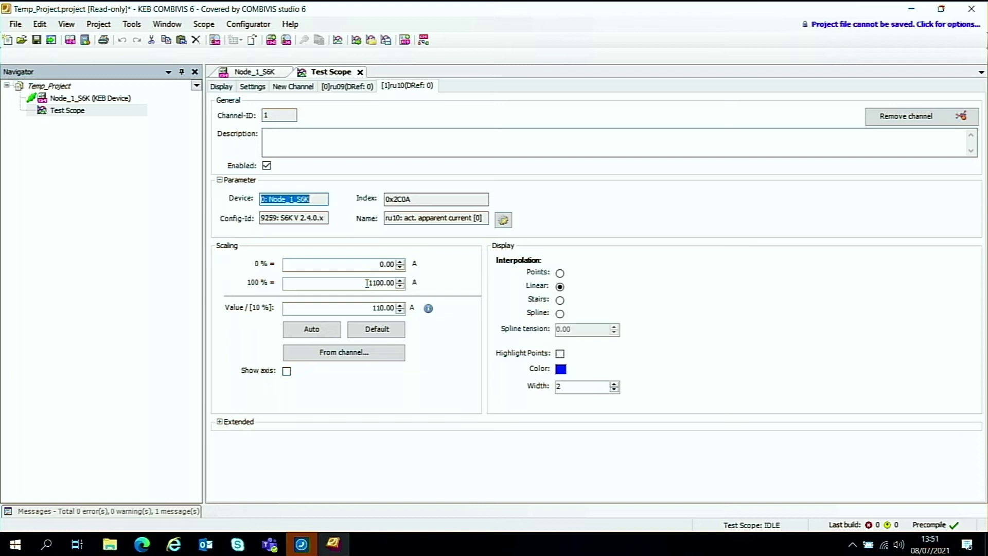
drag(367, 282, 400, 283)
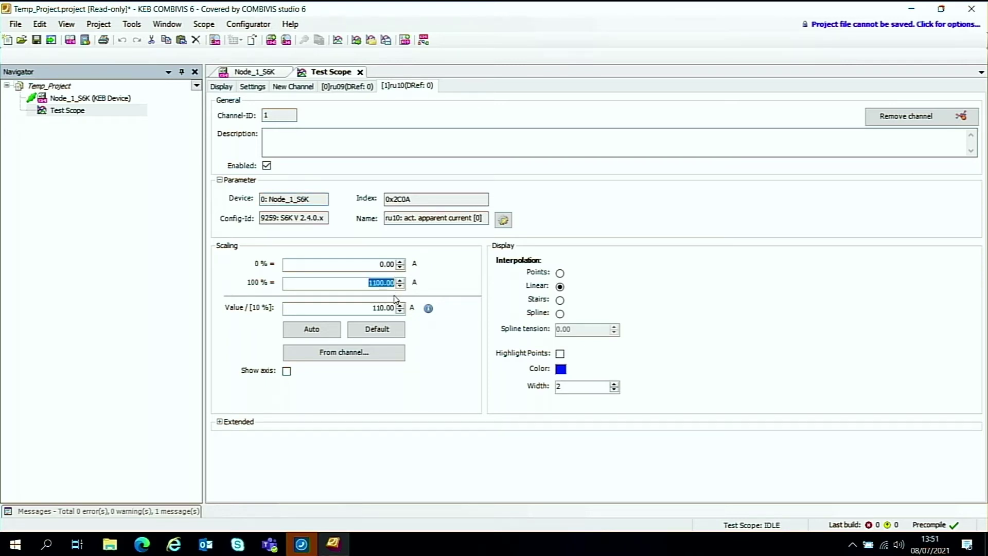
text(2.0)
key(Return)
Scroll to ru57 eff. motor load and drop it onto Test Scope's New Channel page.
click(255, 73)
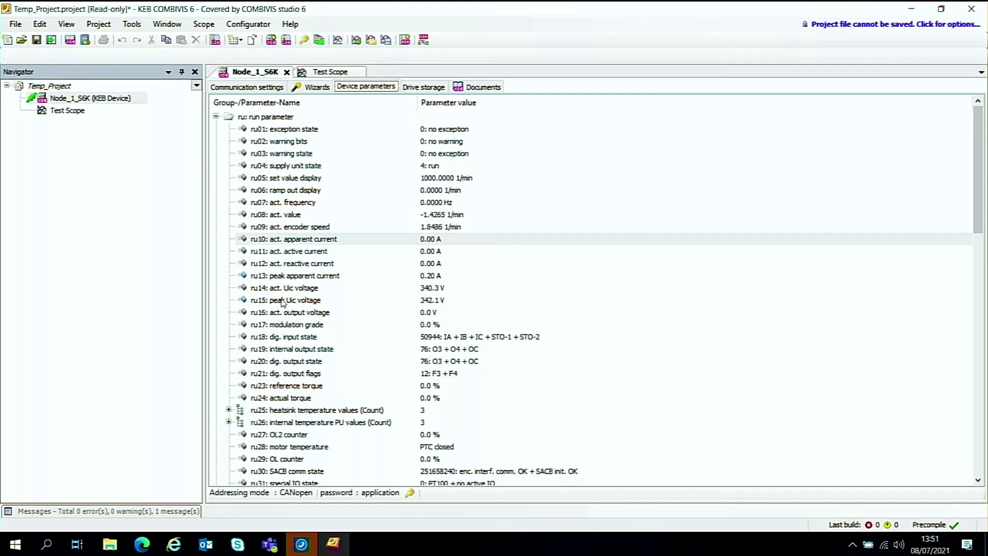
scroll(286, 335, down, 2)
scroll(287, 335, down, 2)
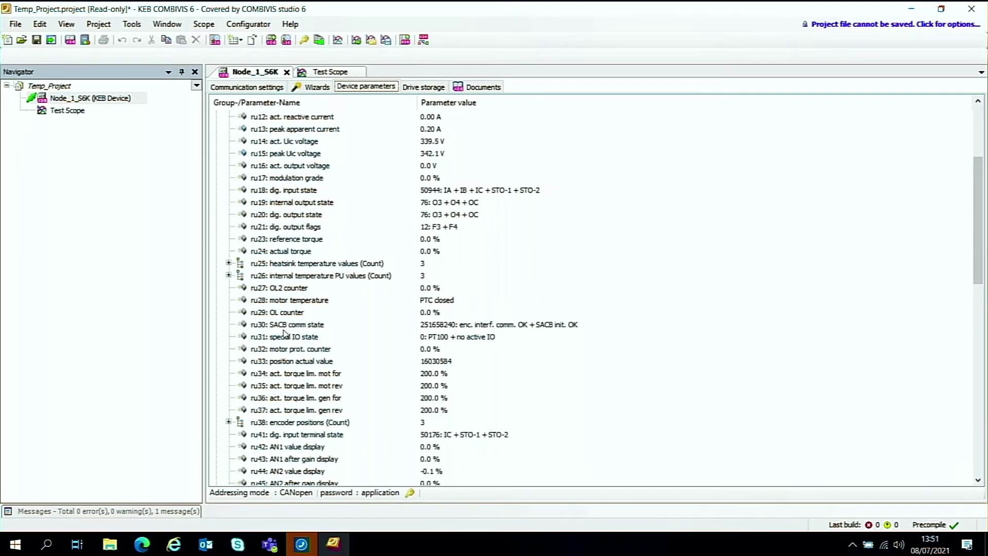
scroll(283, 337, down, 7)
scroll(282, 338, down, 4)
scroll(282, 338, up, 3)
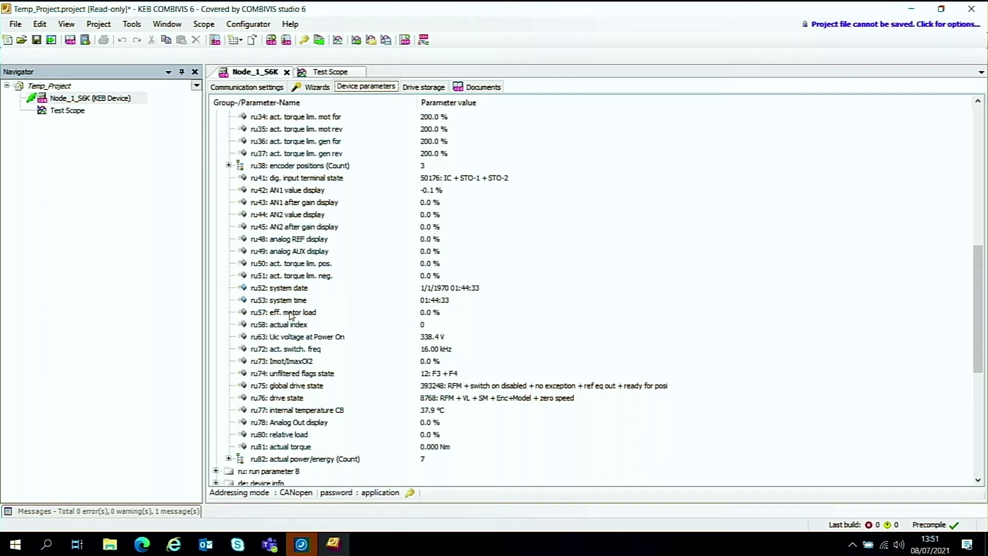
click(283, 315)
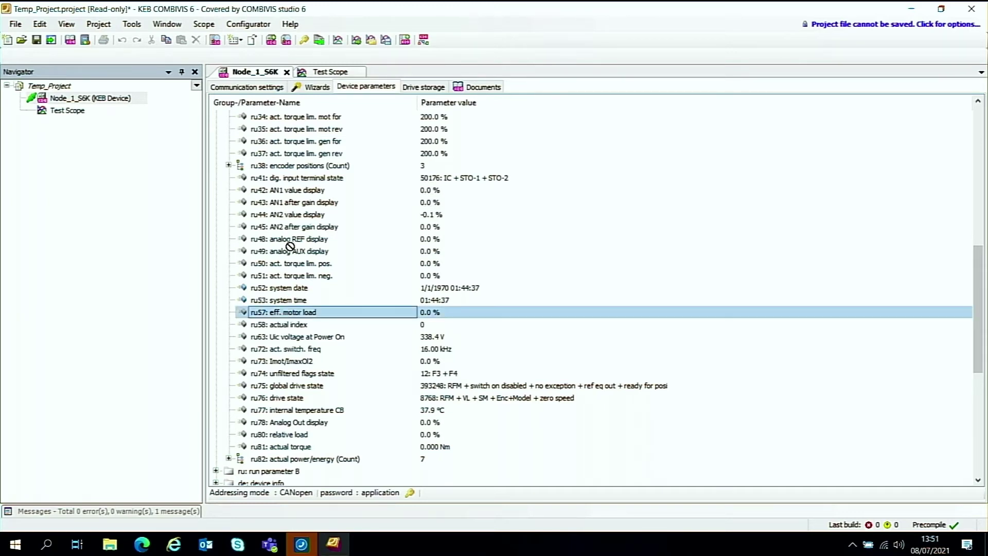
click(329, 71)
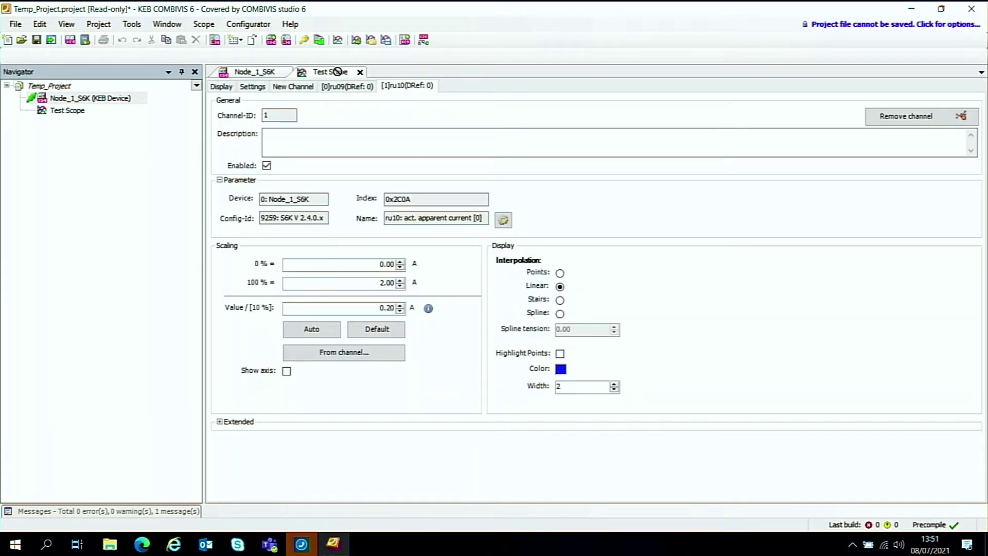
drag(338, 70, 293, 90)
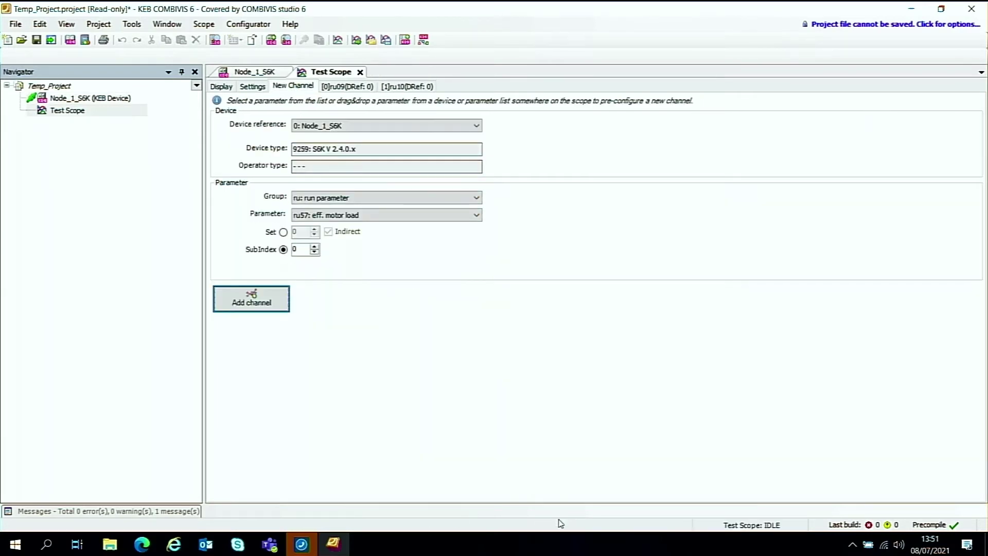
Add the ru57 eff. motor load channel, entering 10 as its 100 % scaling (10.00 %).
click(245, 302)
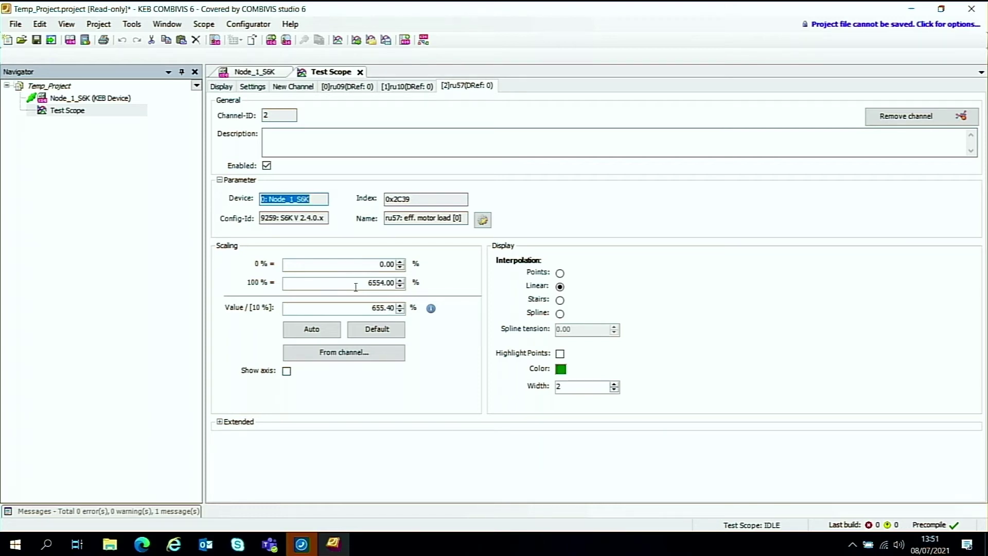
drag(361, 285, 400, 281)
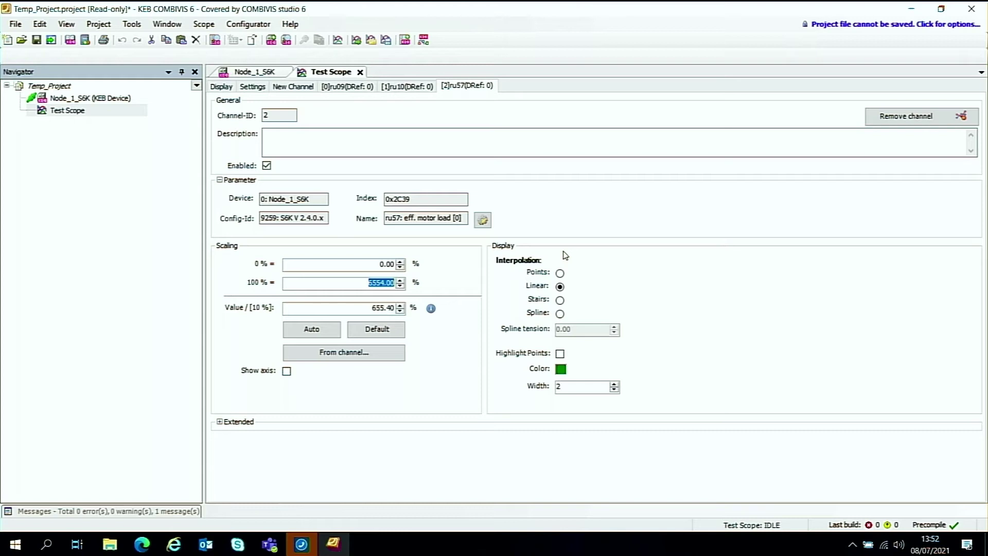
text(10)
key(Return)
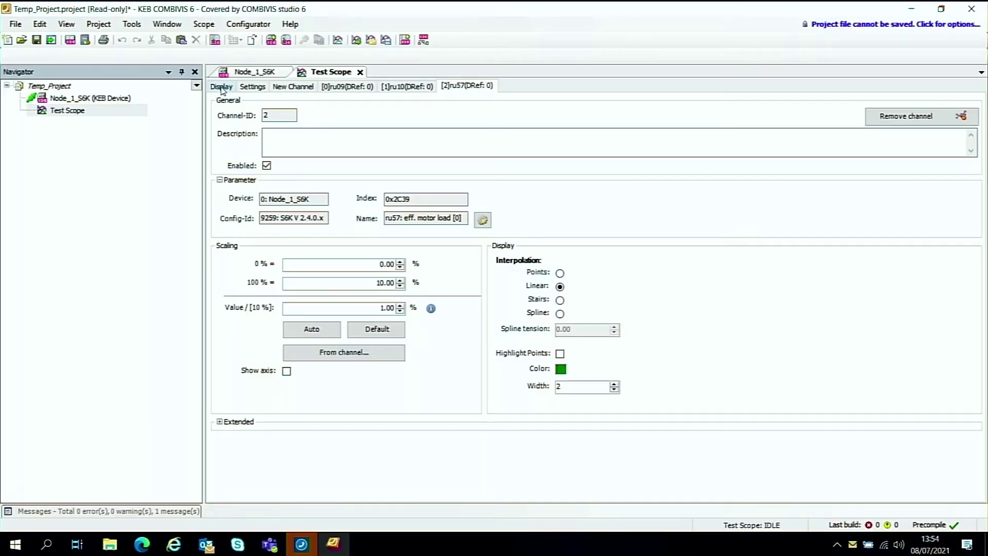
Show the three-channel scope graph and start recording with Start scope from the plot menu.
click(222, 88)
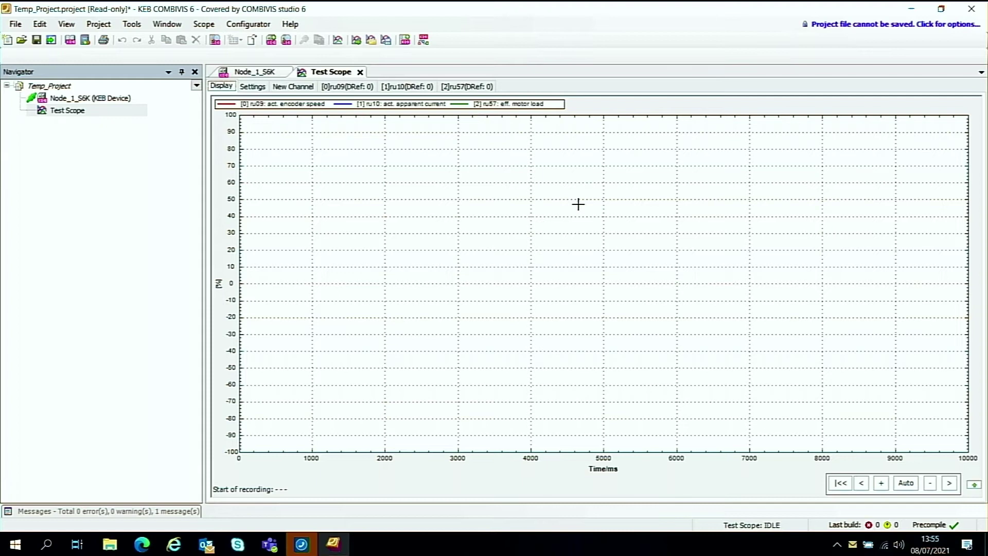
key(F5)
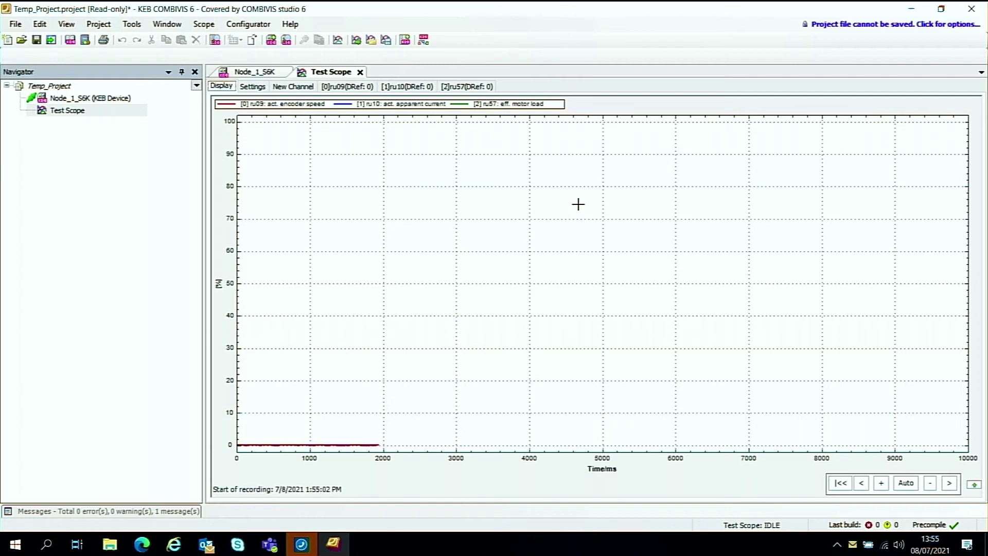
right_click(608, 219)
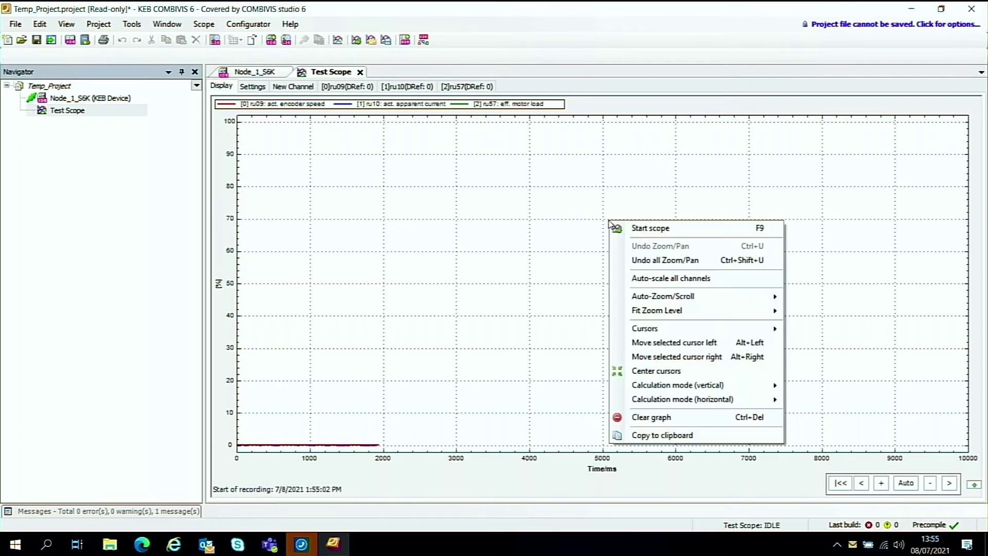
click(669, 233)
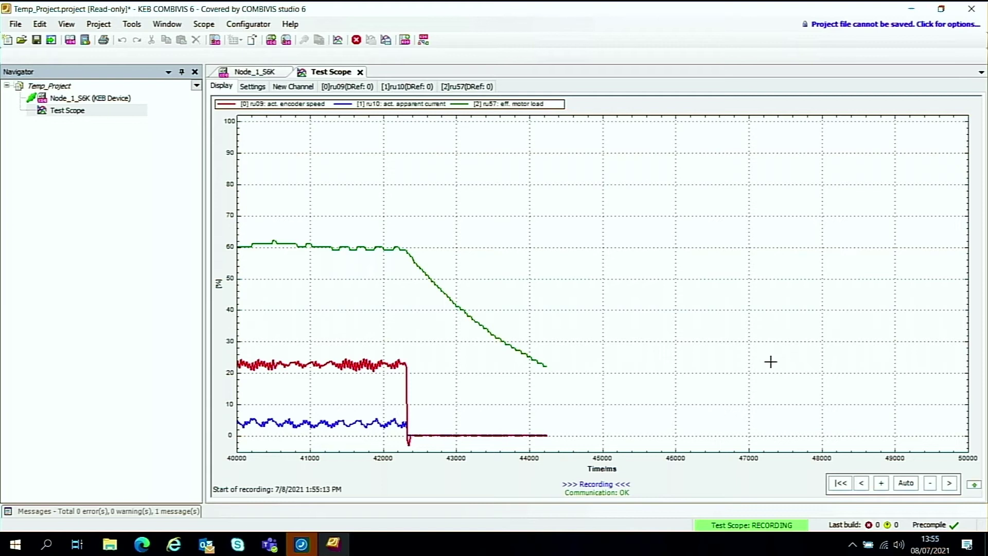
Stop the scope and auto-fit the time axis to the full 0–50000 ms capture.
right_click(660, 211)
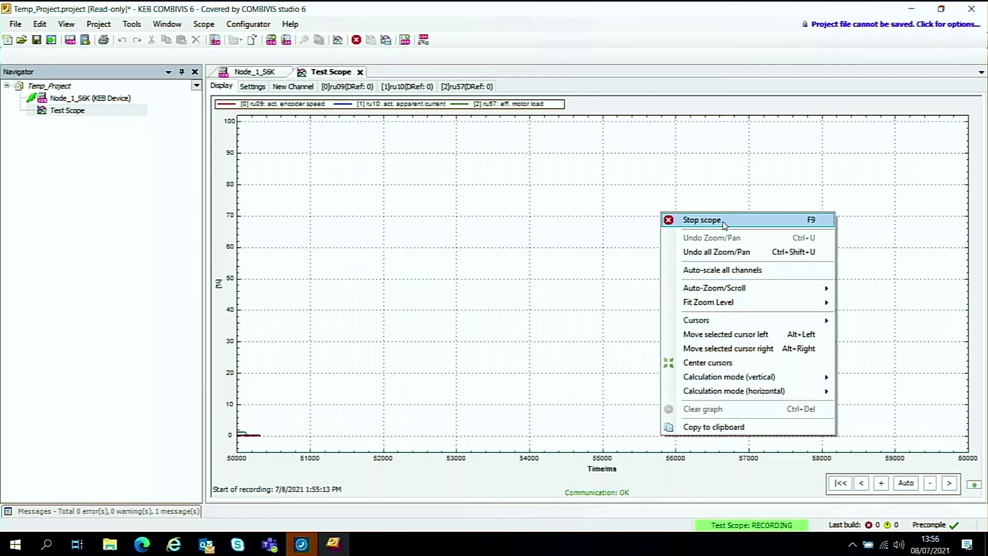
click(702, 220)
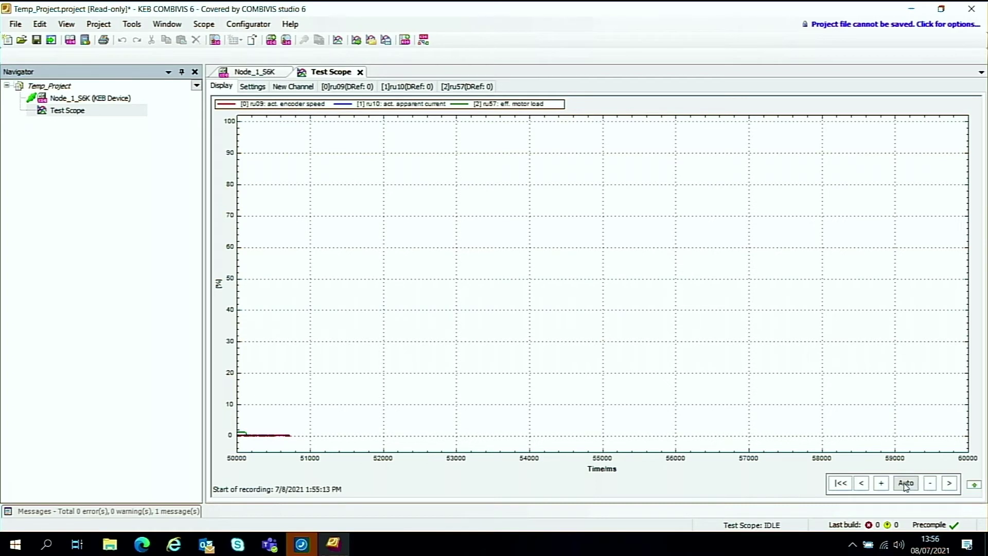
click(907, 486)
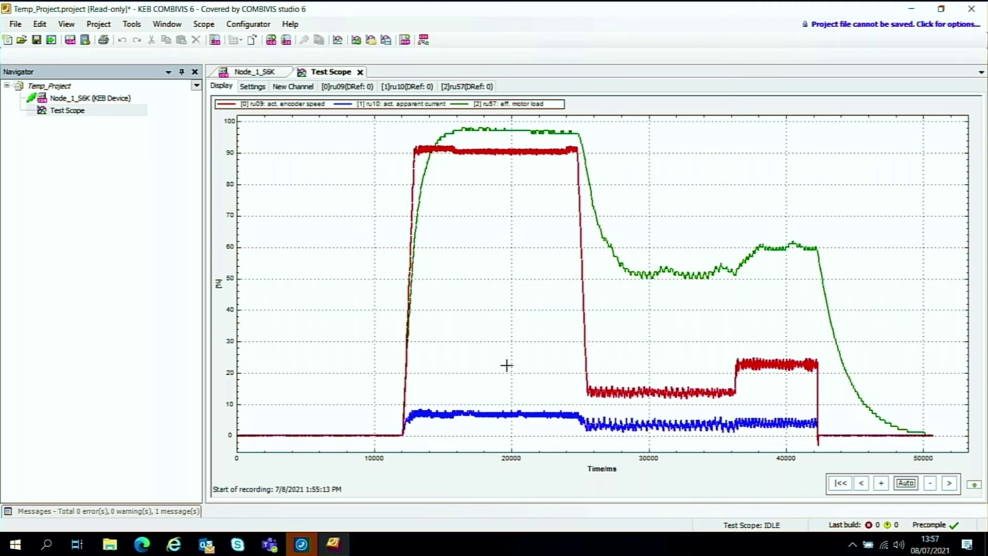
Add the Vertical 1 cursor and slide it to 29222 ms, reading 149.4492 1/min, 0.06 A, 5.2 %.
right_click(667, 186)
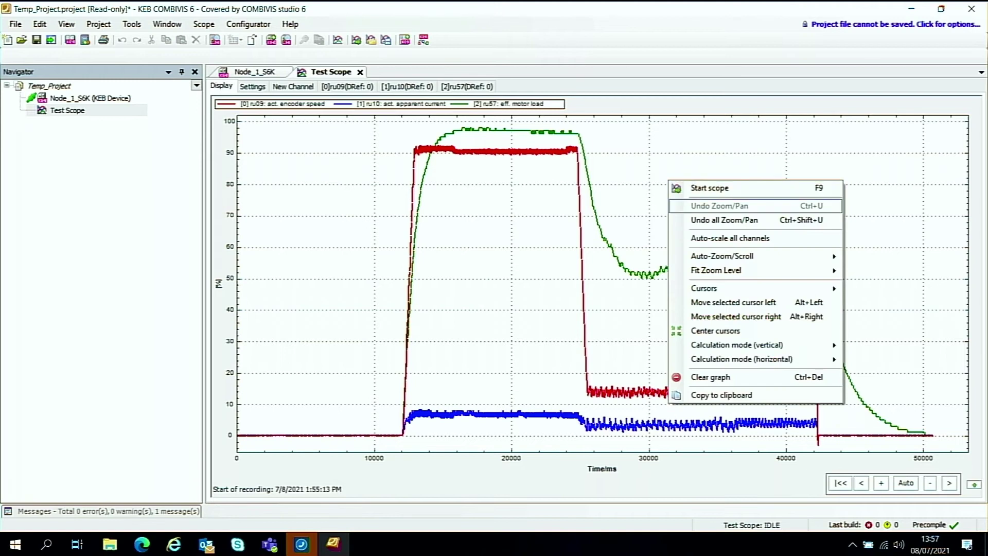
mouse_move(720, 291)
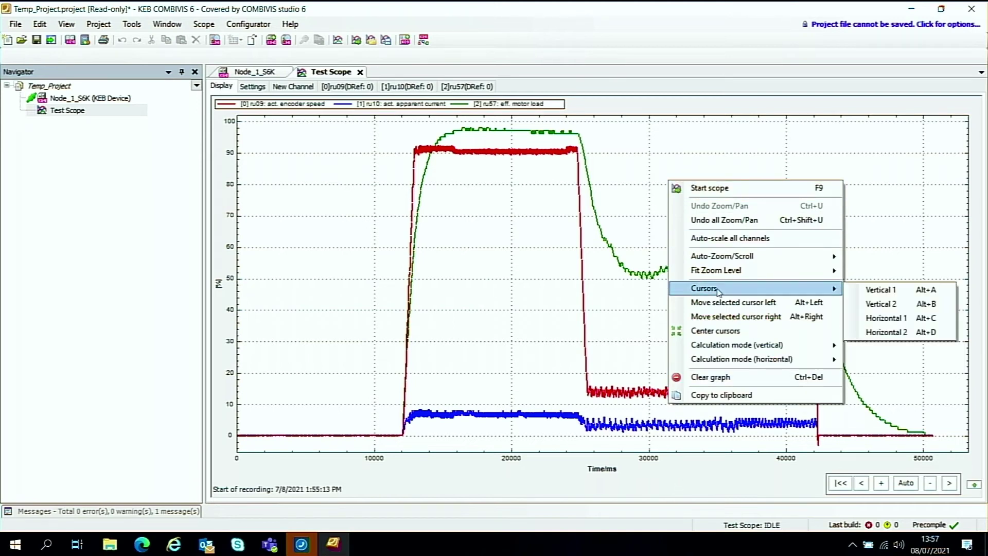
click(869, 290)
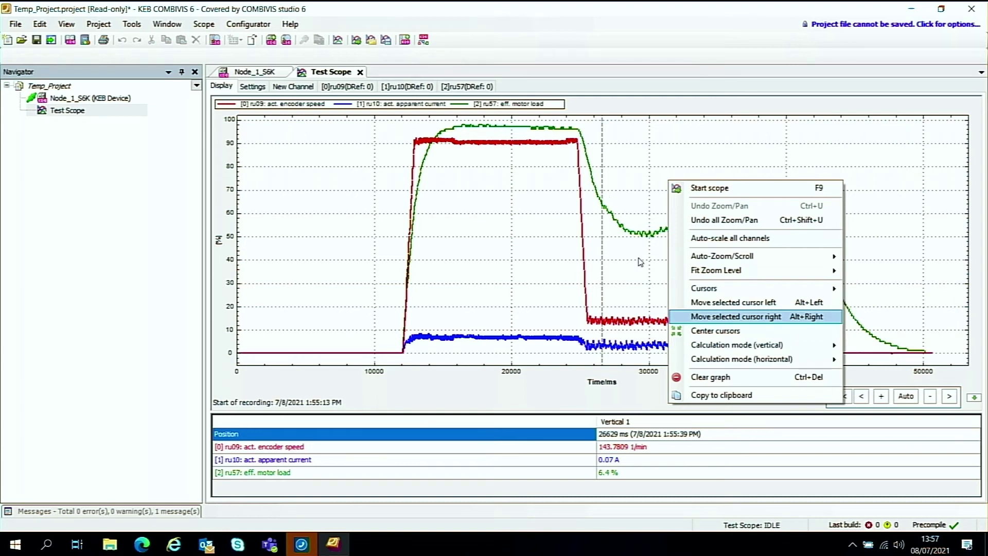
click(604, 168)
drag(601, 166, 639, 205)
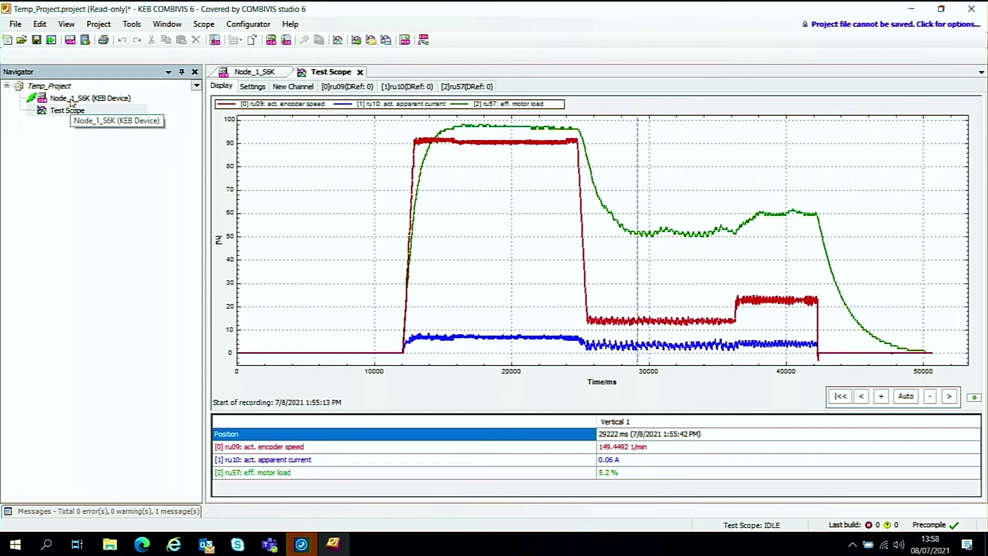
Add a Parameter Cockpit named 'Test Run' to Node_1_S6K via its Add Object menu.
right_click(68, 99)
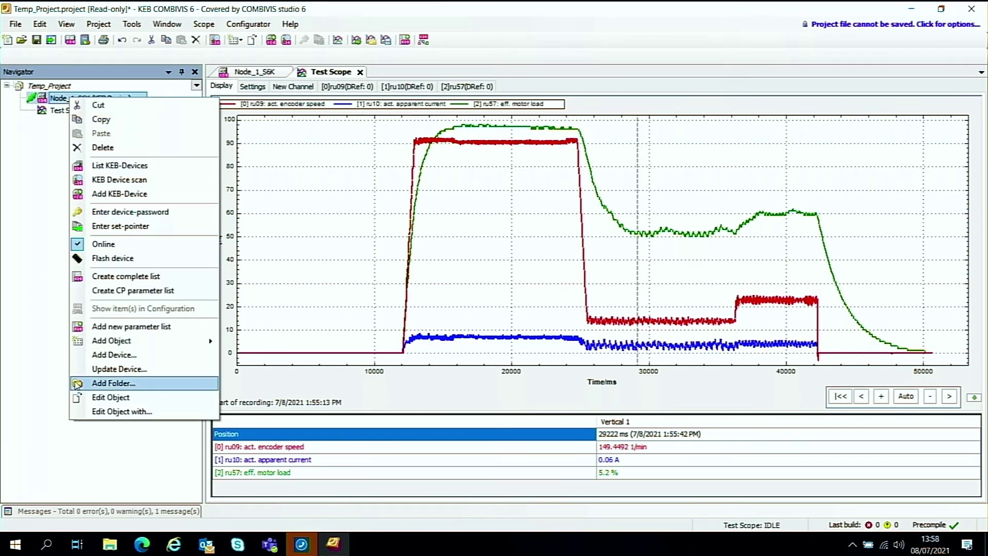
mouse_move(144, 346)
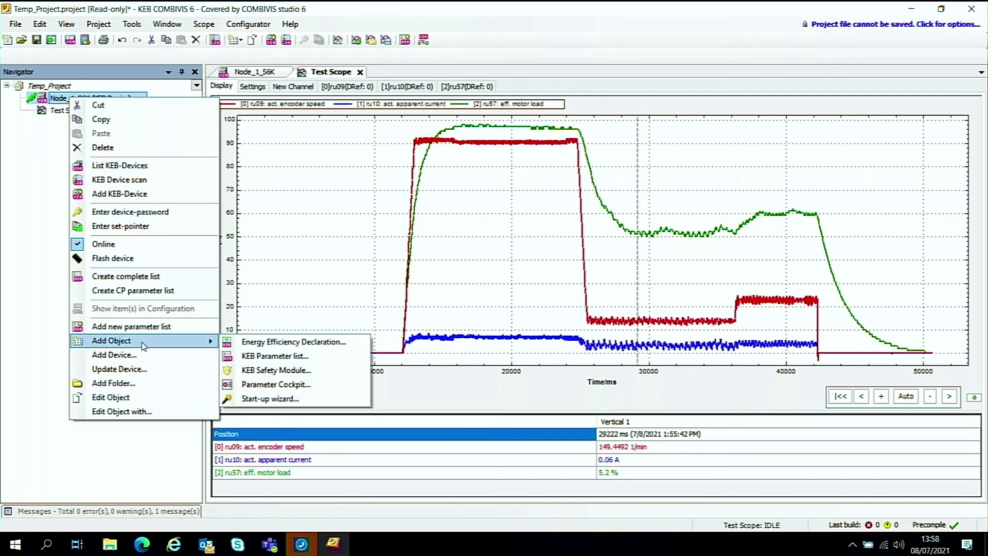
click(265, 386)
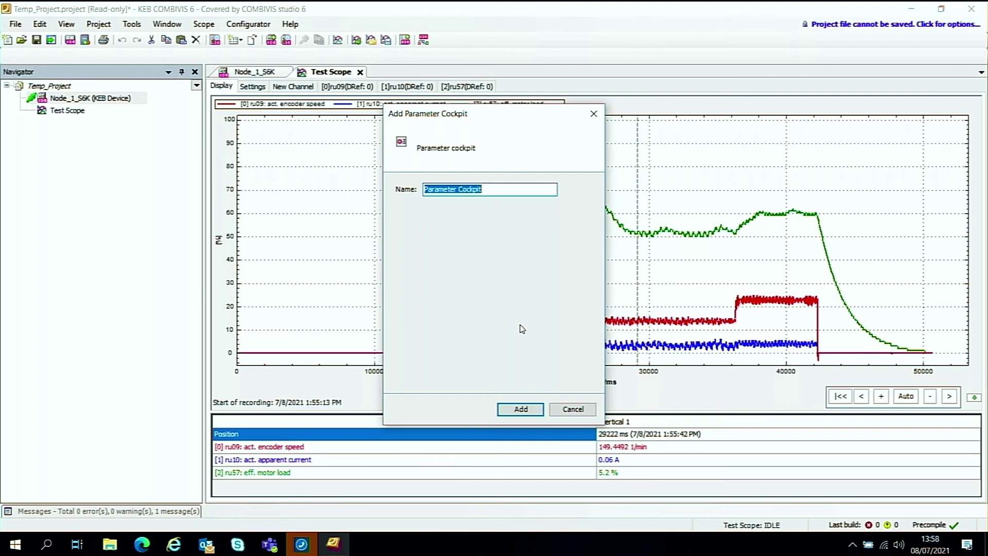
text(Test Run)
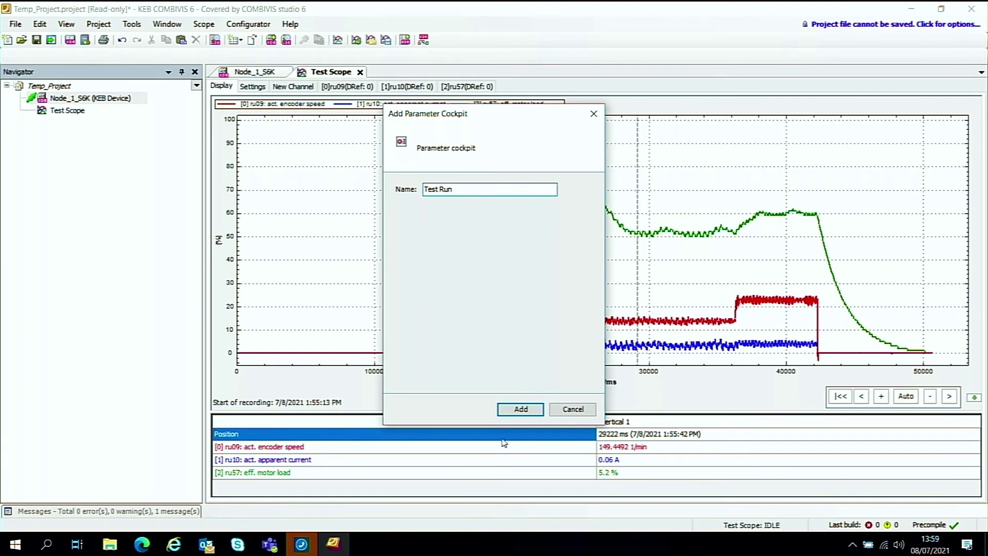
click(518, 410)
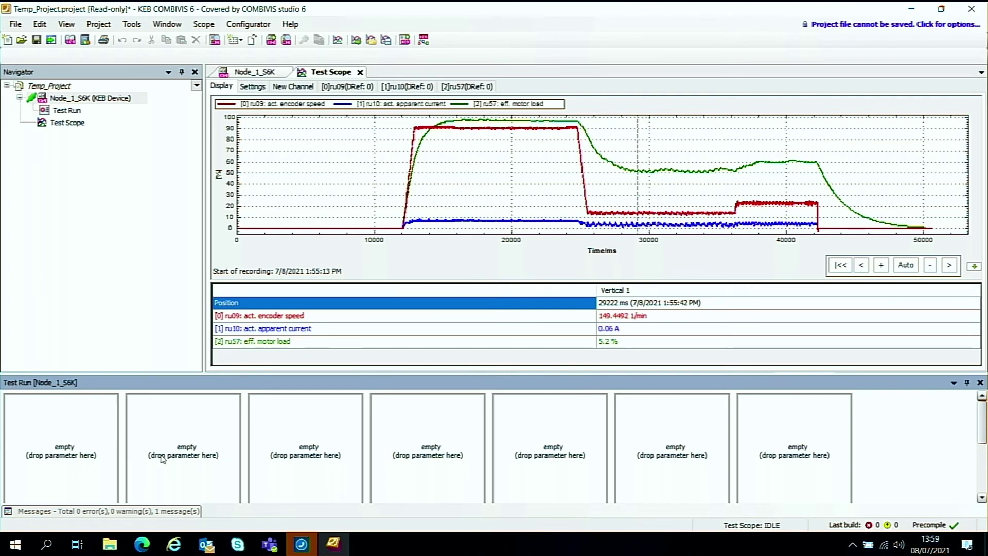
Drag ru11 act. active current from the Node_1_S6K device parameters into the Test Run cockpit.
click(255, 75)
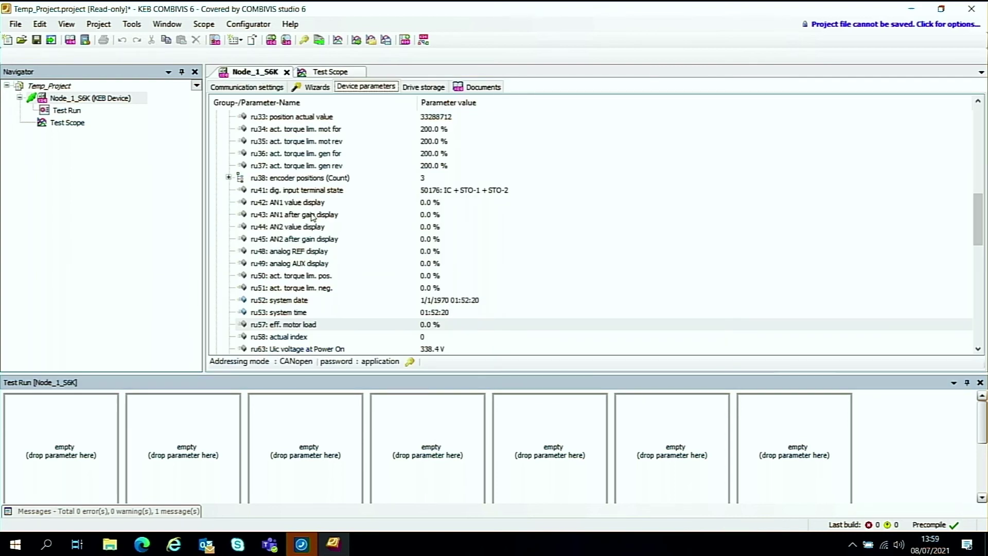
scroll(319, 222, up, 10)
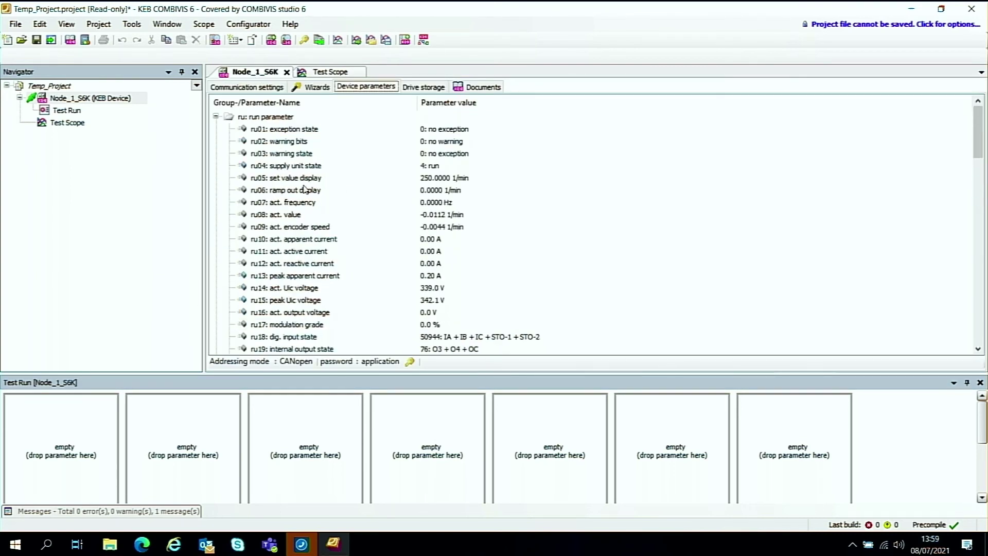
scroll(350, 247, down, 2)
scroll(350, 252, up, 1)
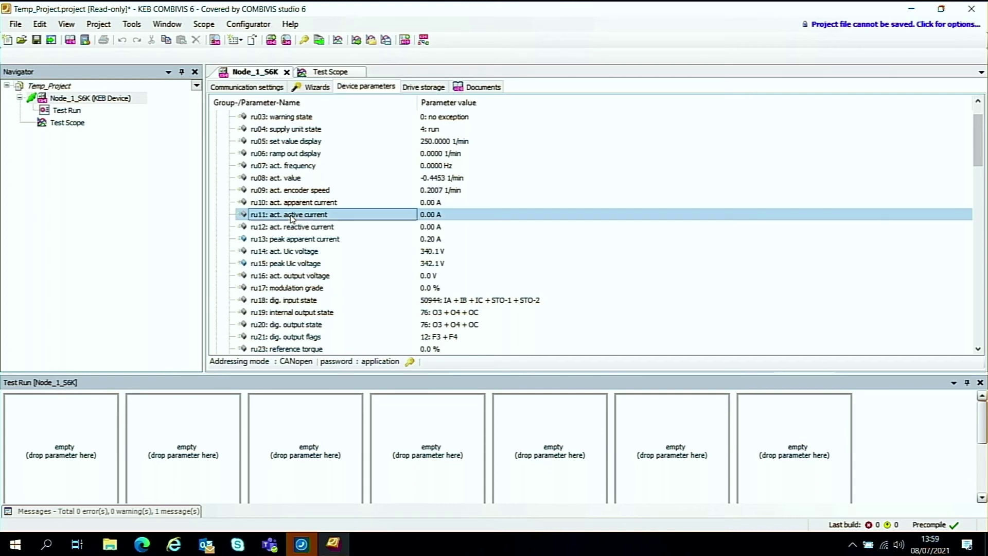
click(292, 215)
drag(291, 219, 63, 445)
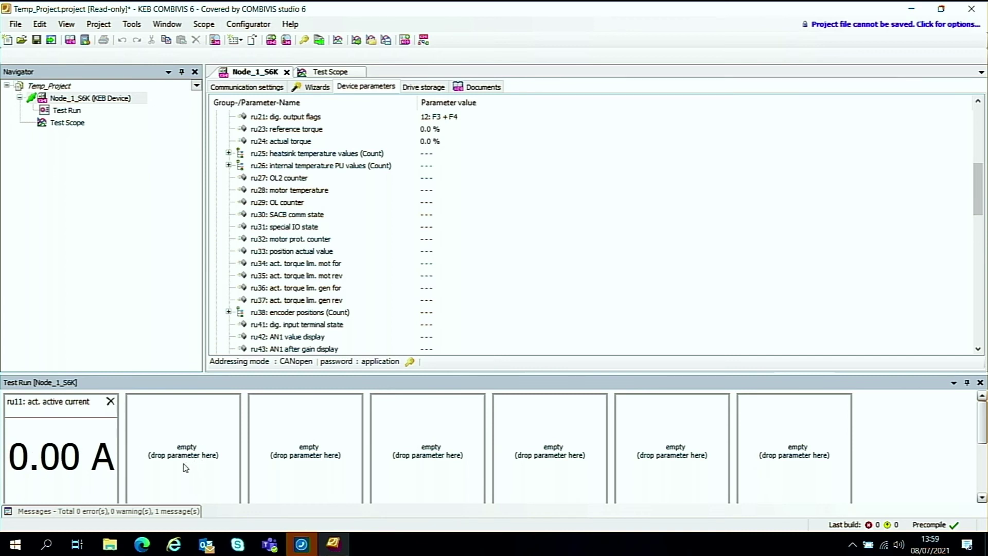
Add ru57 eff. motor load to the Test Run cockpit and return to the Test Scope.
scroll(282, 195, up, 2)
scroll(283, 194, down, 9)
scroll(297, 214, down, 3)
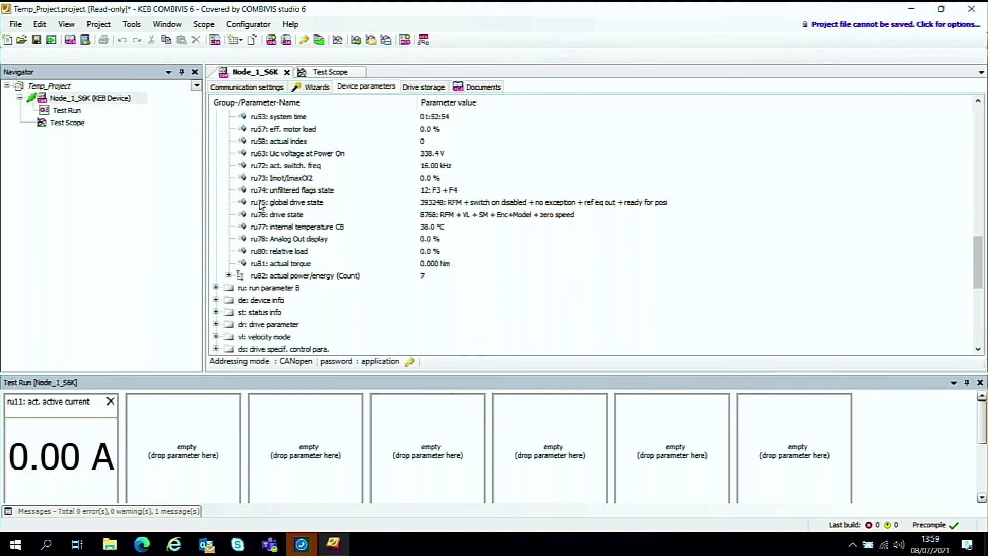
scroll(260, 202, up, 1)
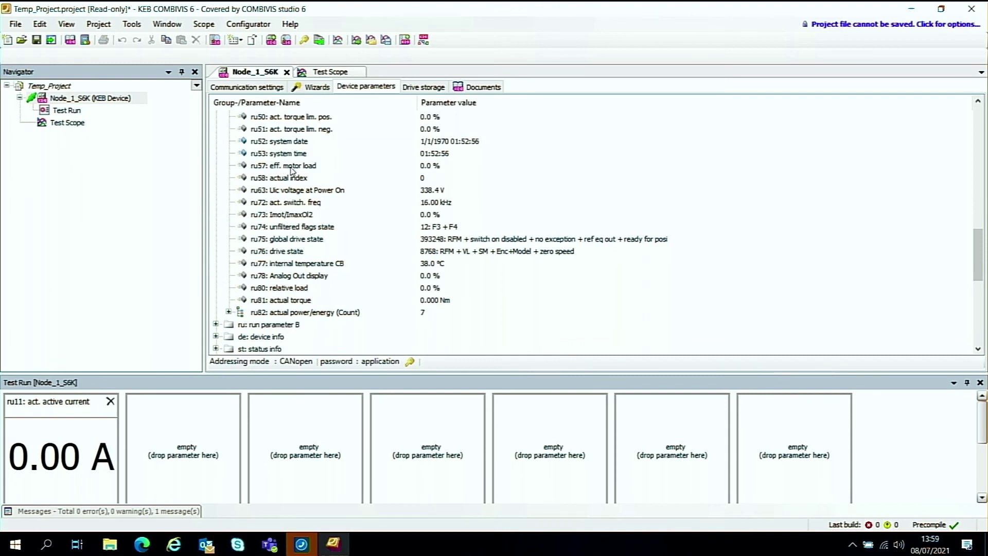
click(269, 166)
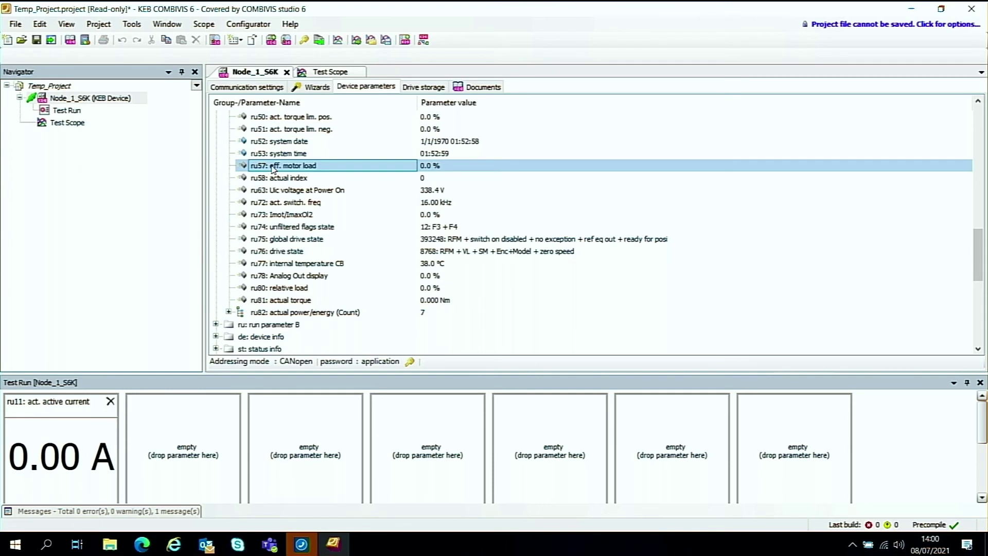
drag(271, 165, 181, 453)
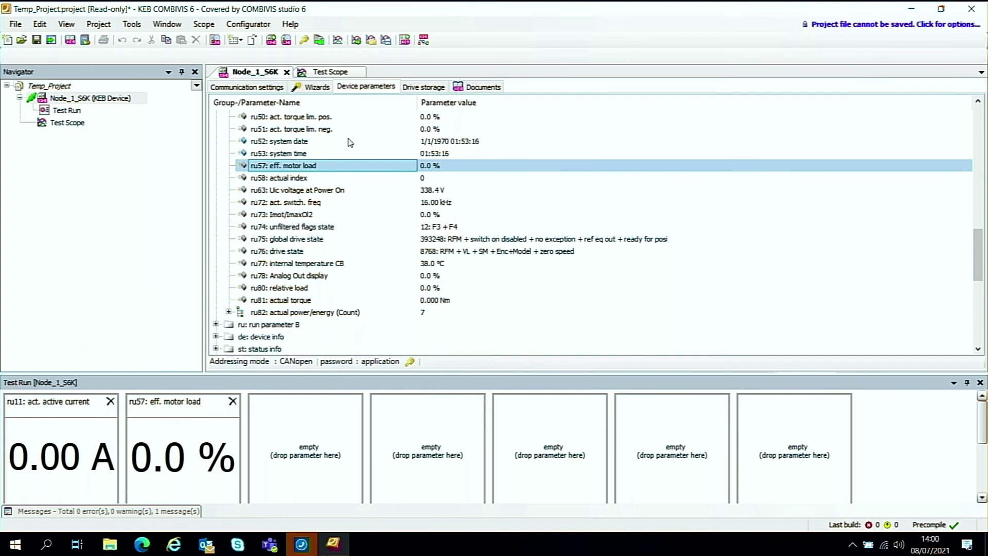
click(329, 73)
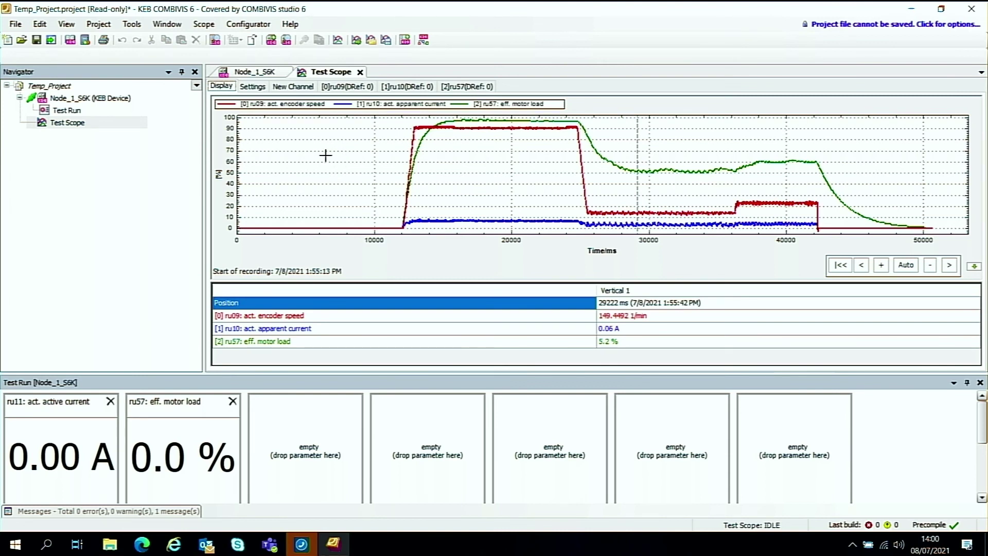
Start a new Test Scope recording from the plot's context menu and capture the run winding down.
right_click(323, 151)
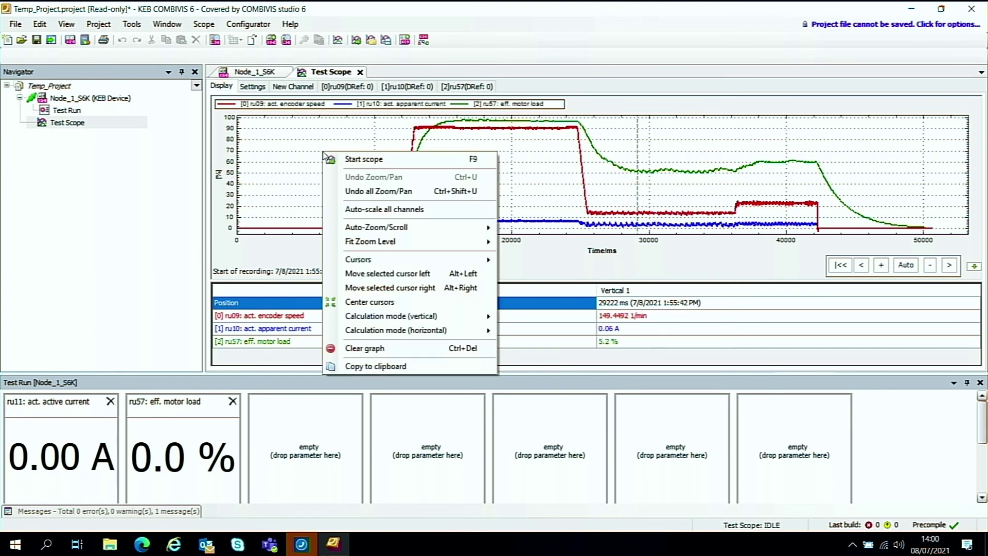
click(377, 161)
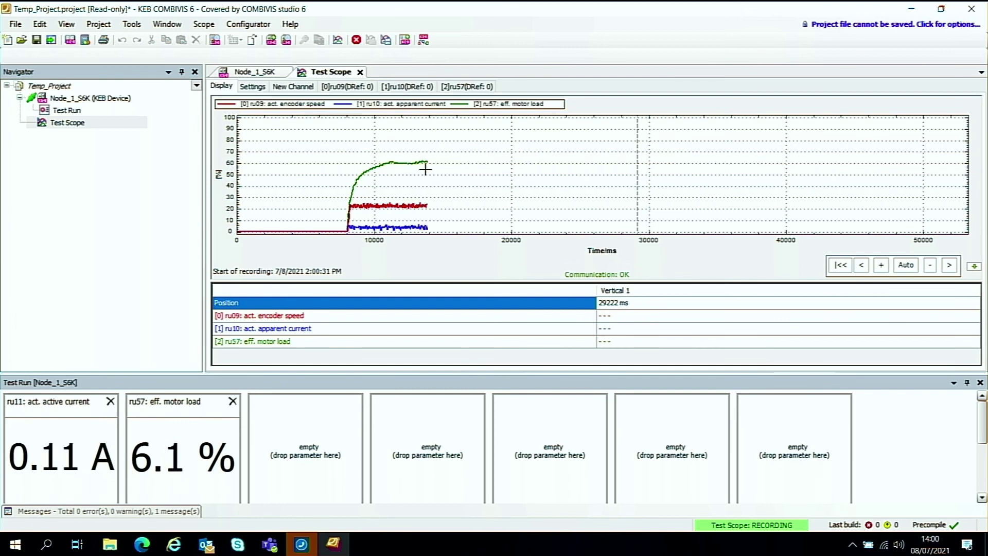
mouse_move(430, 163)
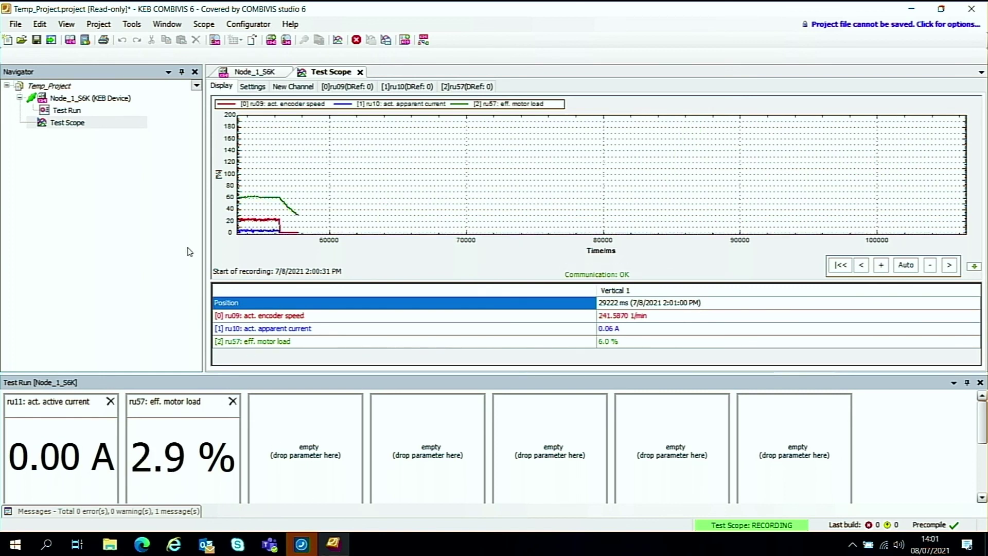
Stop the scope recording and auto-scale the plot to show the full capture.
right_click(529, 159)
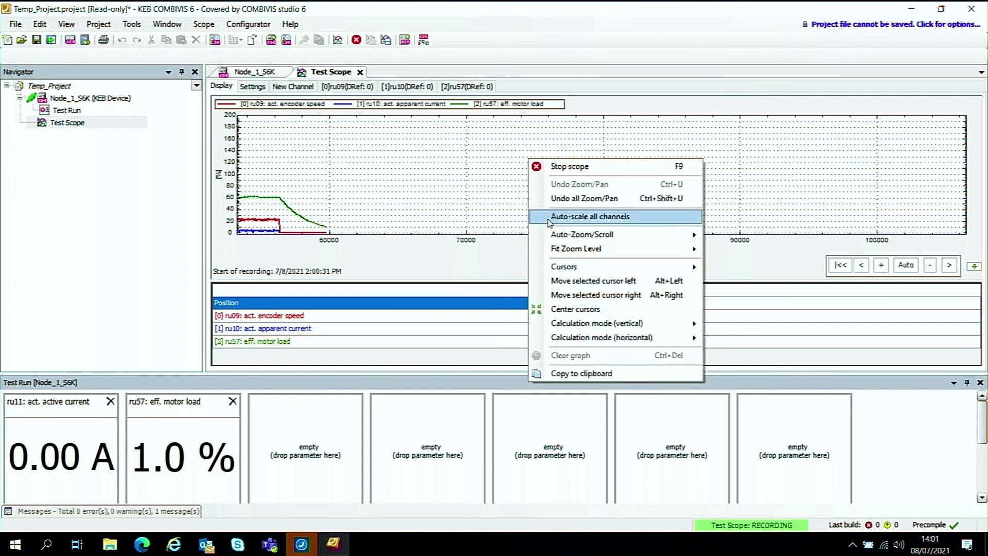
click(561, 168)
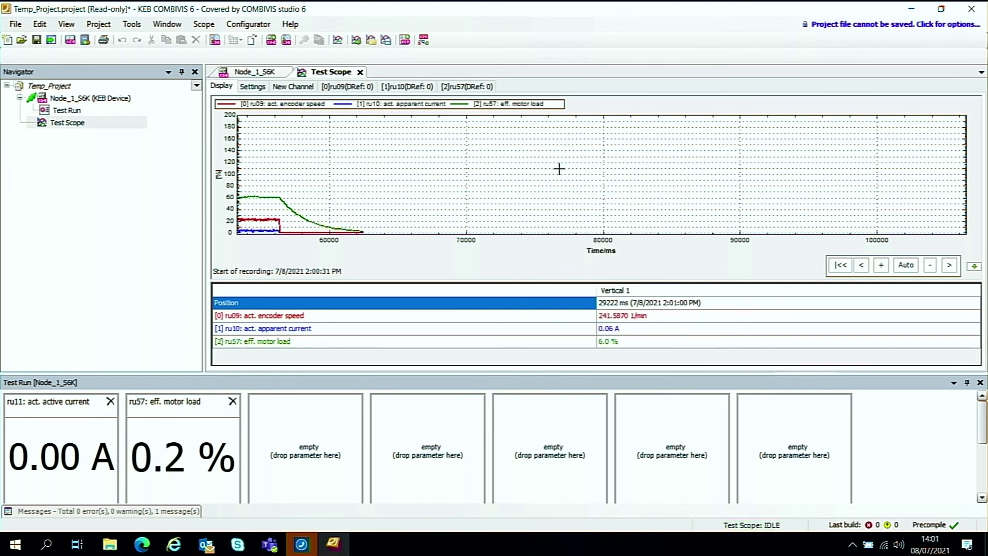
click(906, 266)
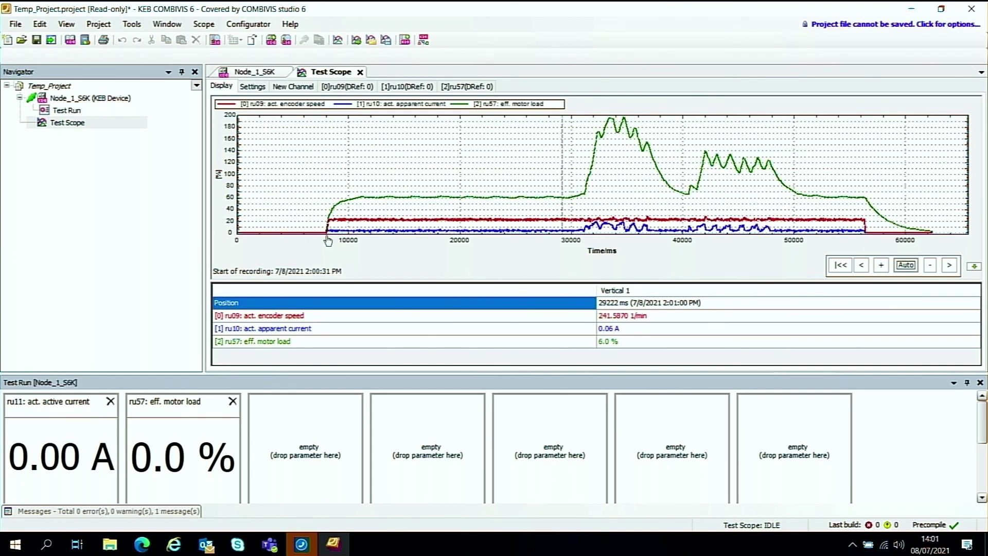